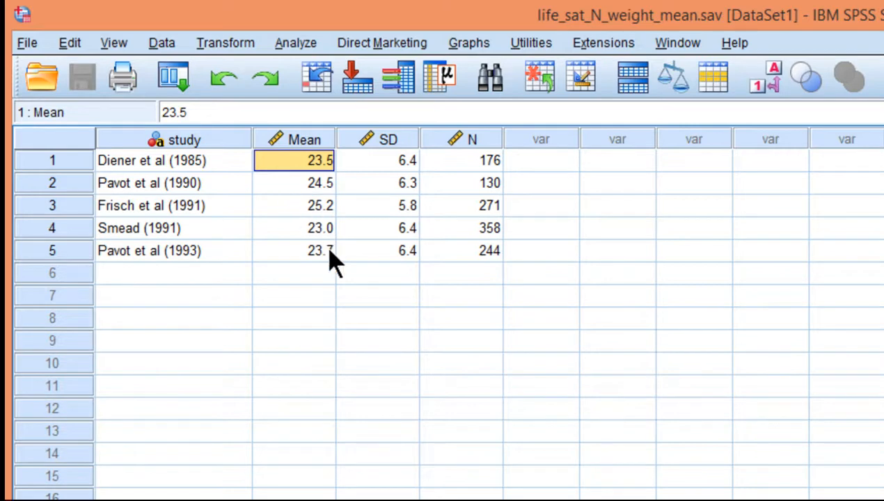
# - Examine the values in the Mean column for all five studies
pyautogui.press('Down')
pyautogui.click(331, 251)
pyautogui.press('Up')
pyautogui.press('Up')
pyautogui.press('Up')
pyautogui.press('Up')
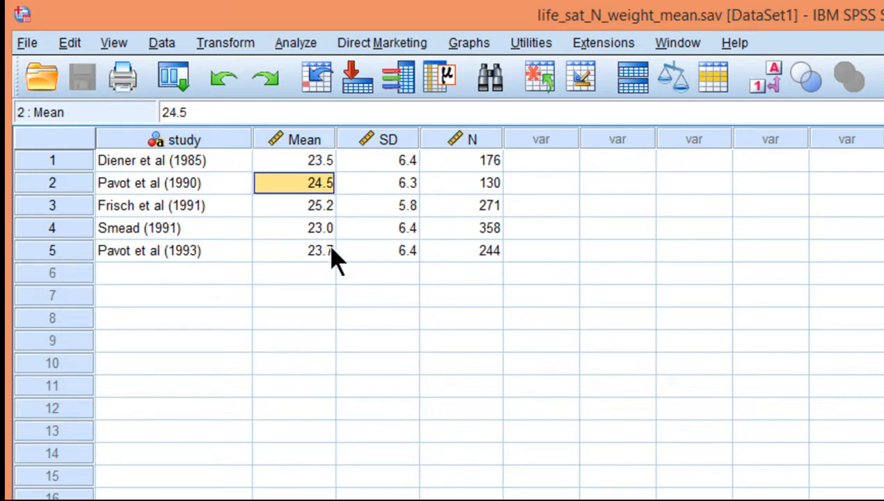
pyautogui.click(309, 183)
pyautogui.click(312, 166)
pyautogui.moveTo(311, 167); pyautogui.dragTo(322, 249)
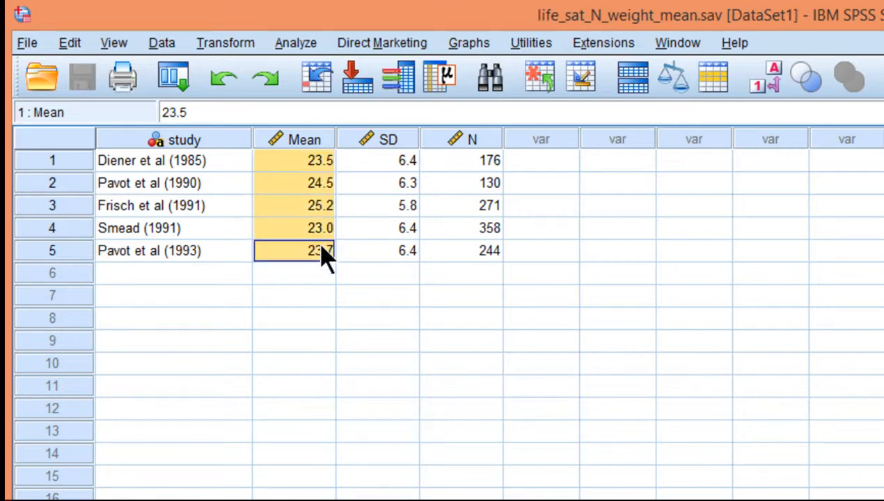
# - Examine the sample sizes in the N column for each study, including the study in row 4
pyautogui.click(490, 247)
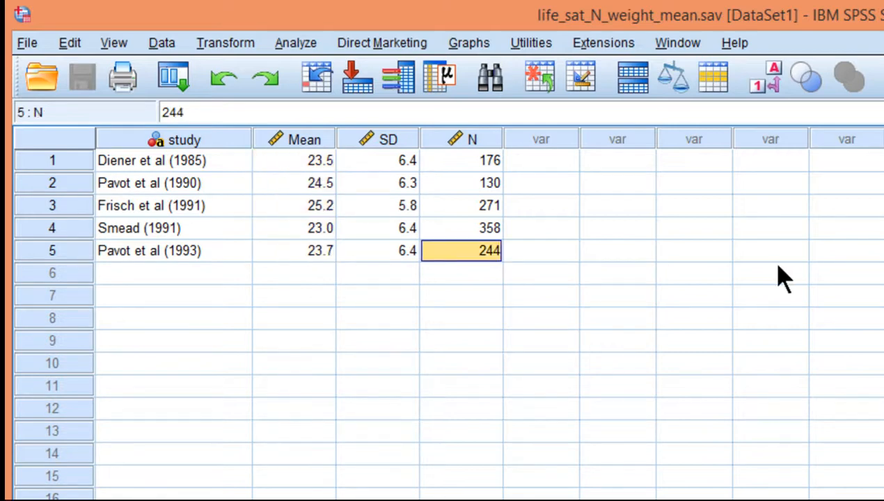
pyautogui.press('Up')
pyautogui.press('Up')
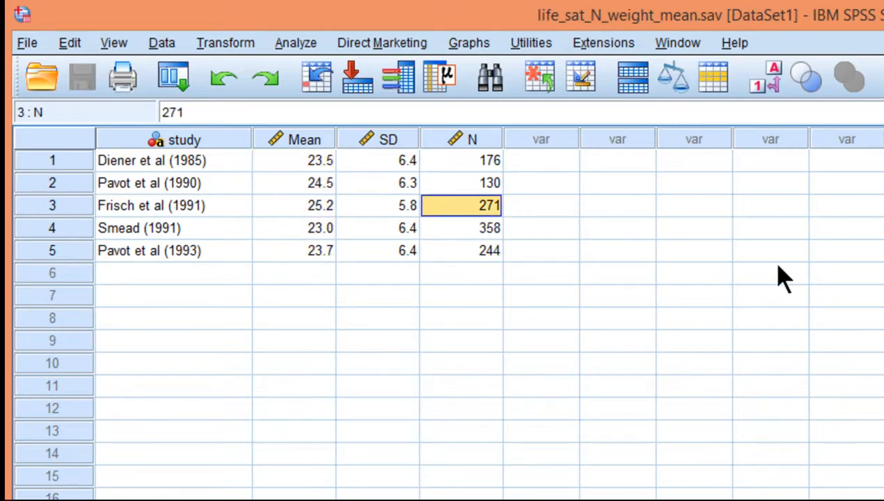
pyautogui.press('Up')
pyautogui.press('Up')
pyautogui.press('Down')
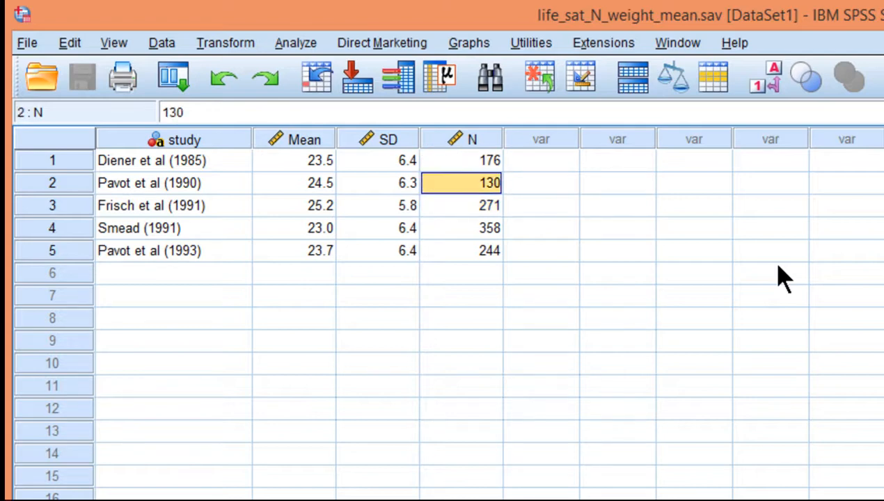
pyautogui.press('Down')
pyautogui.press('Down')
pyautogui.click(202, 232)
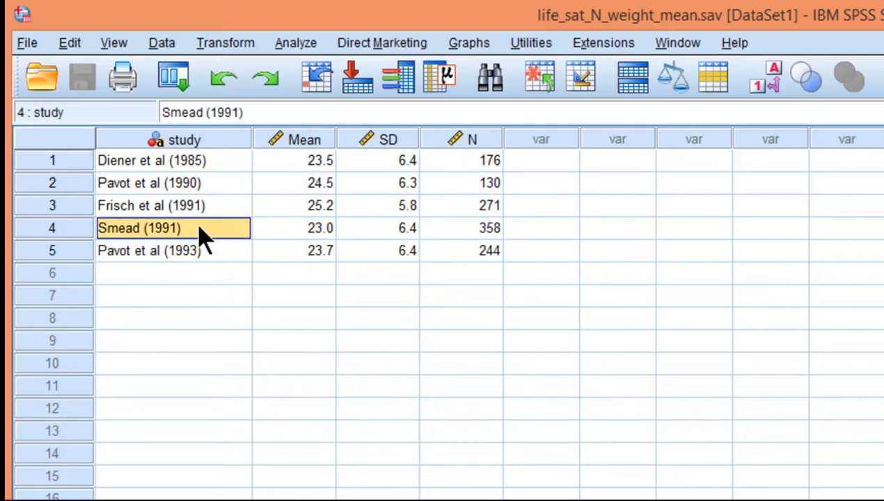
pyautogui.click(468, 234)
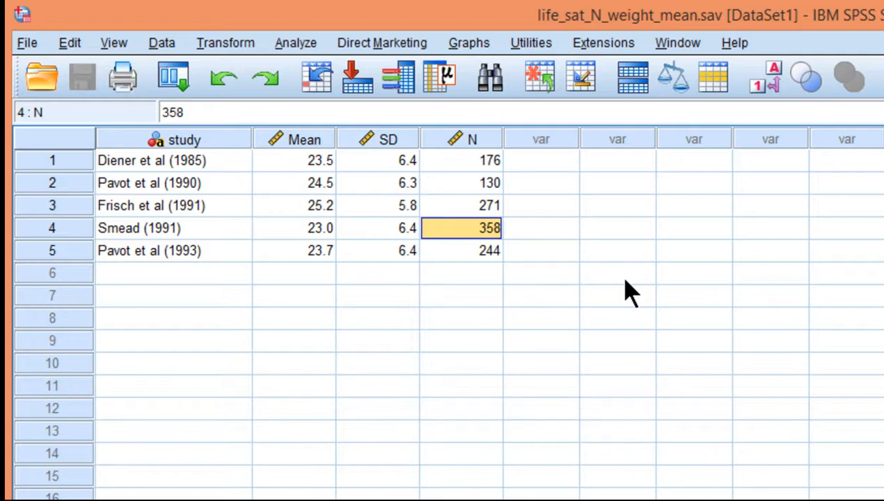
# - Compare the N values of the studies in rows 2 and 4, and review the Mean and N columns
pyautogui.click(178, 186)
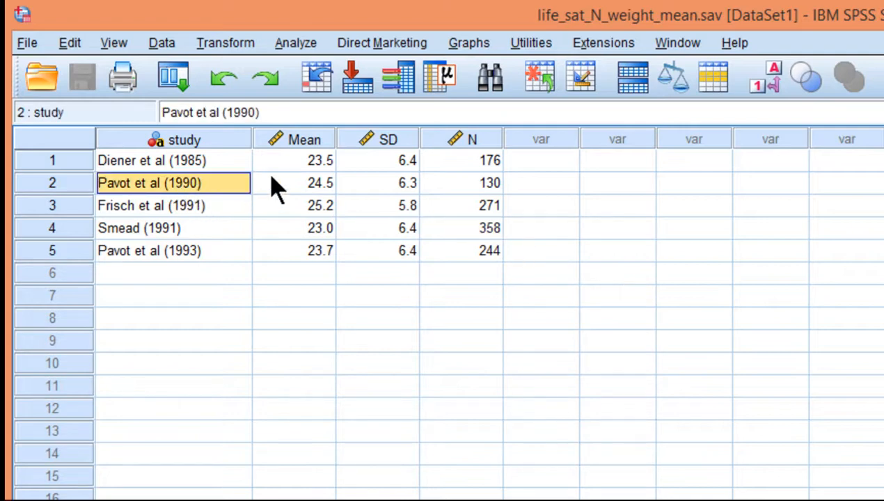
pyautogui.click(446, 183)
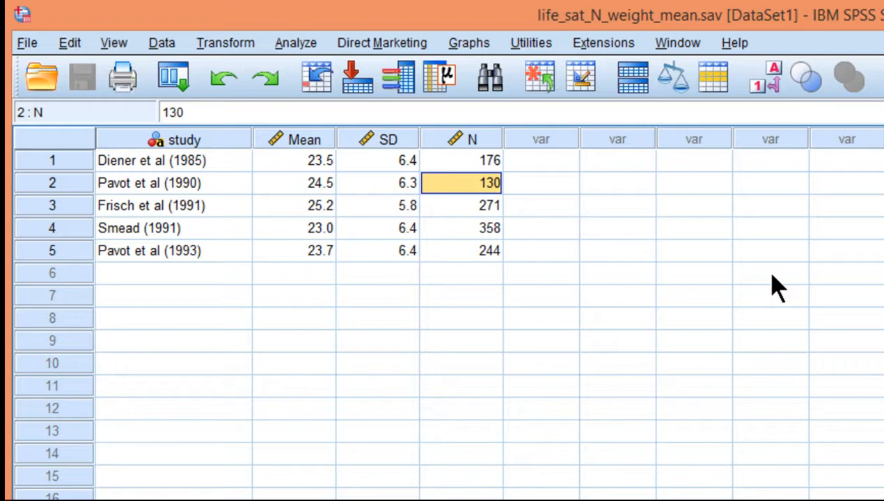
pyautogui.press('Down')
pyautogui.press('Down')
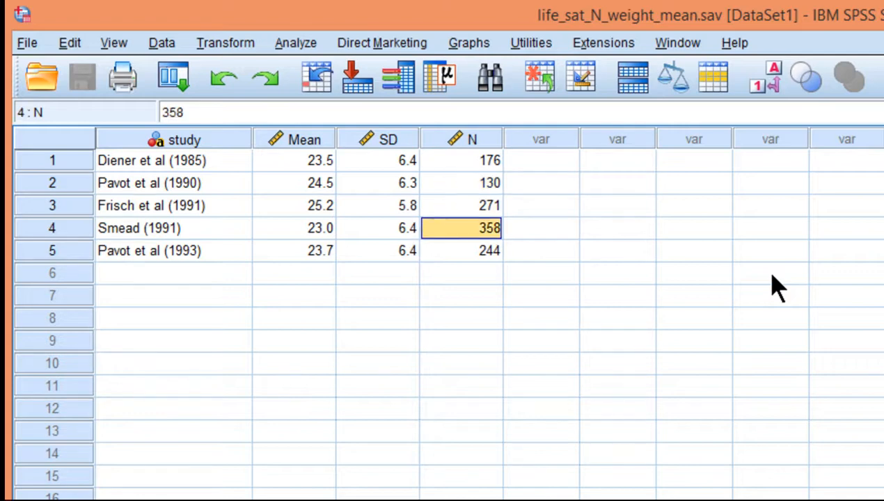
pyautogui.press('Left')
pyautogui.press('Left')
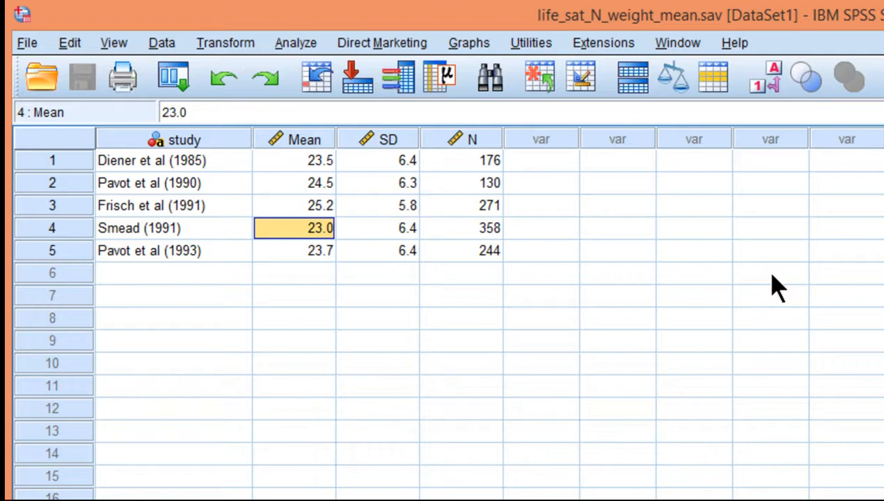
pyautogui.moveTo(329, 166); pyautogui.dragTo(332, 264)
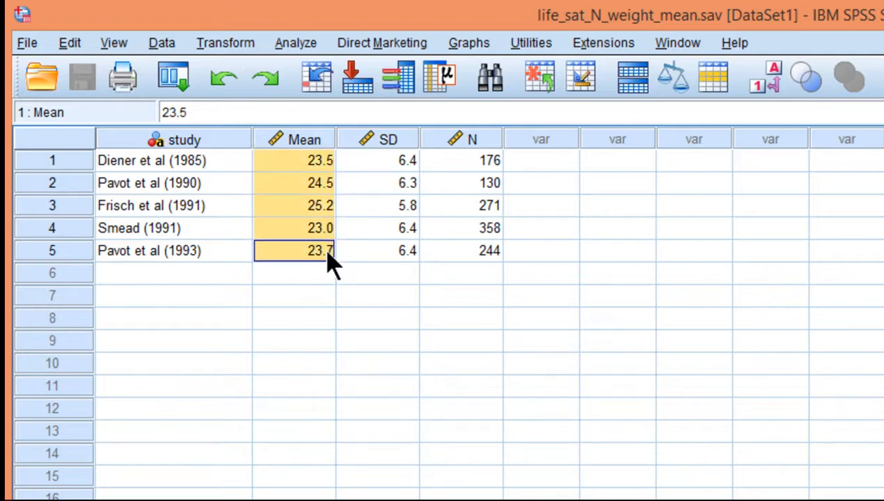
pyautogui.click(570, 166)
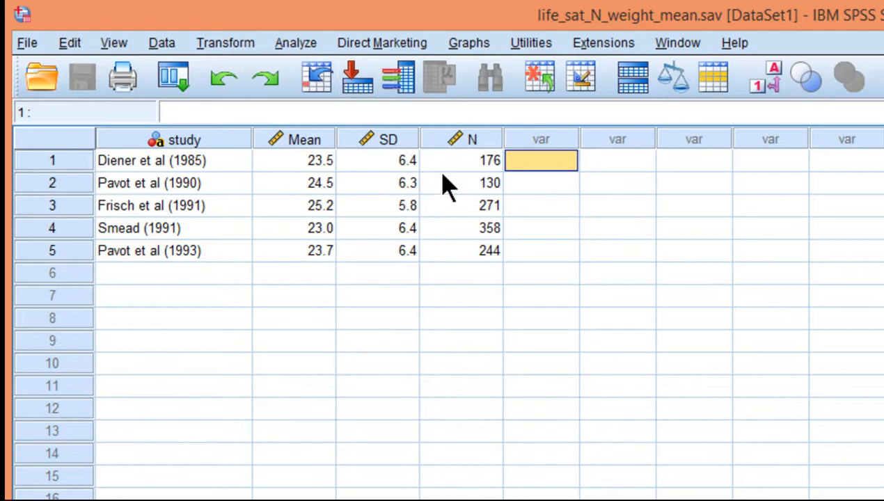
pyautogui.moveTo(463, 163); pyautogui.dragTo(482, 236)
pyautogui.click(560, 208)
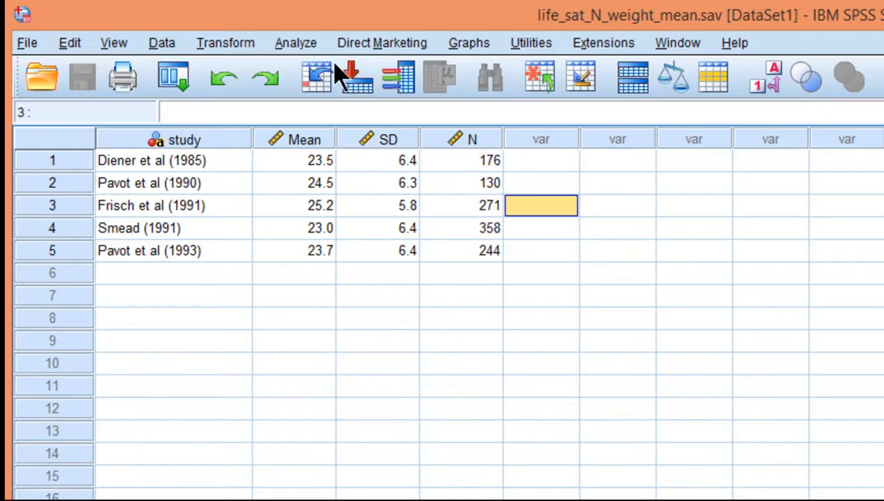
# - Start a Frequencies analysis with Mean as the only analysed variable
pyautogui.click(306, 45)
pyautogui.moveTo(381, 97)
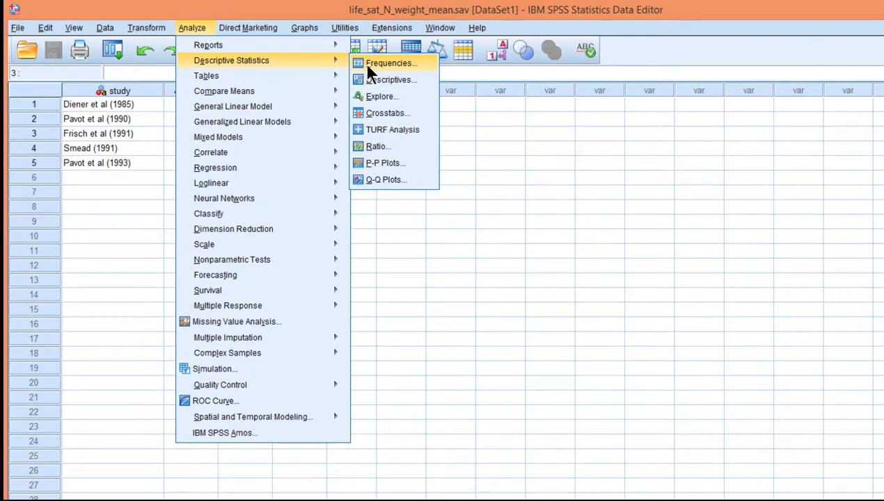
pyautogui.click(578, 94)
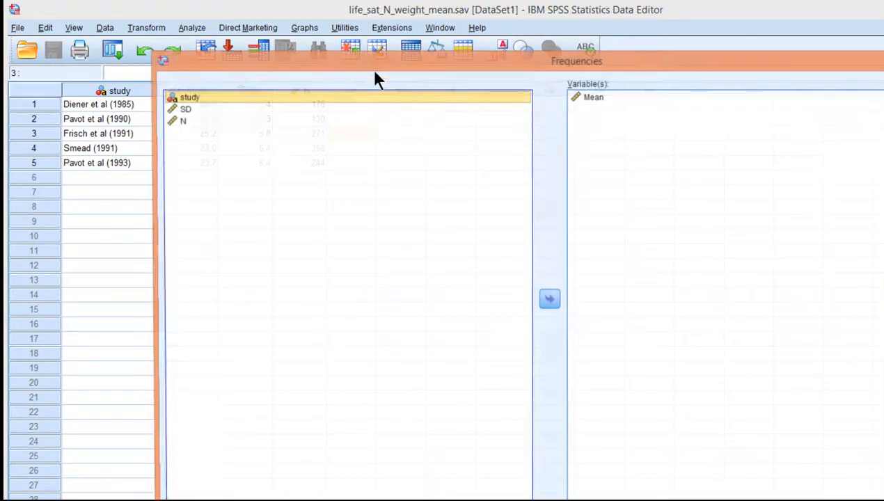
pyautogui.click(217, 110)
pyautogui.click(549, 300)
pyautogui.moveTo(572, 61); pyautogui.dragTo(523, 49)
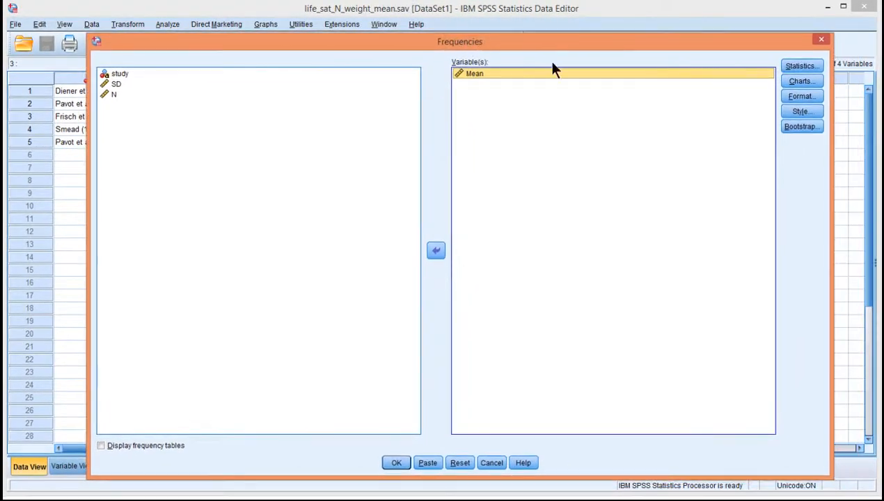
# - Request only the mean as a statistic, keep frequency tables off, and run the Frequencies analysis
pyautogui.click(800, 69)
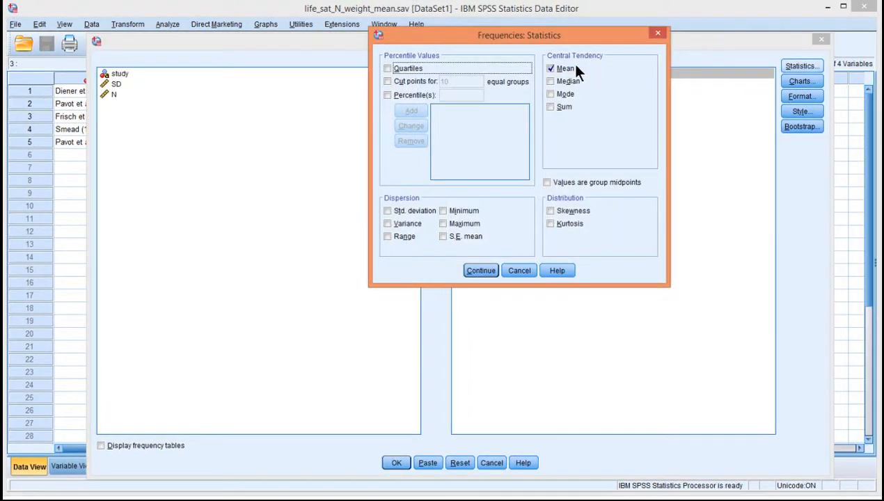
pyautogui.click(568, 69)
pyautogui.click(566, 69)
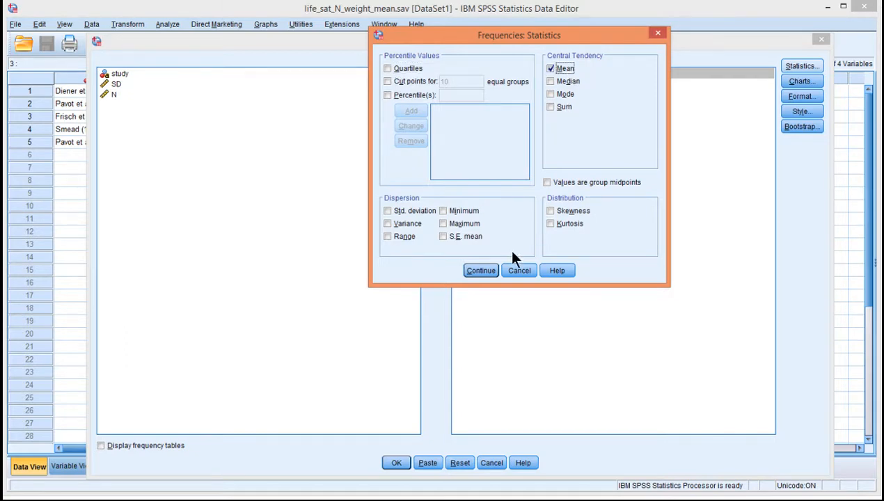
pyautogui.click(481, 271)
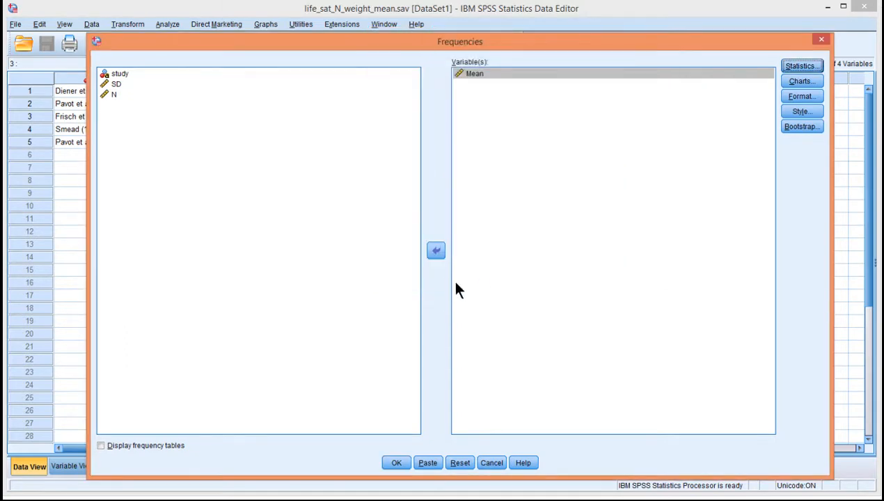
pyautogui.click(114, 445)
pyautogui.click(115, 445)
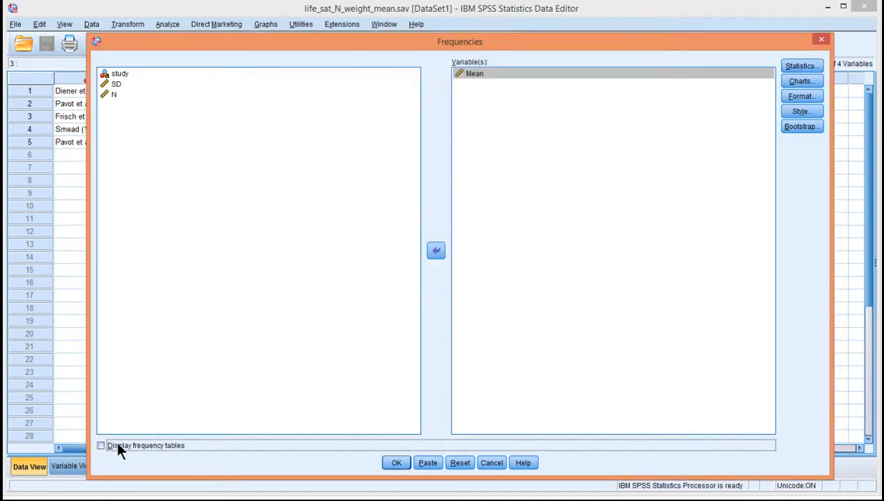
pyautogui.click(395, 463)
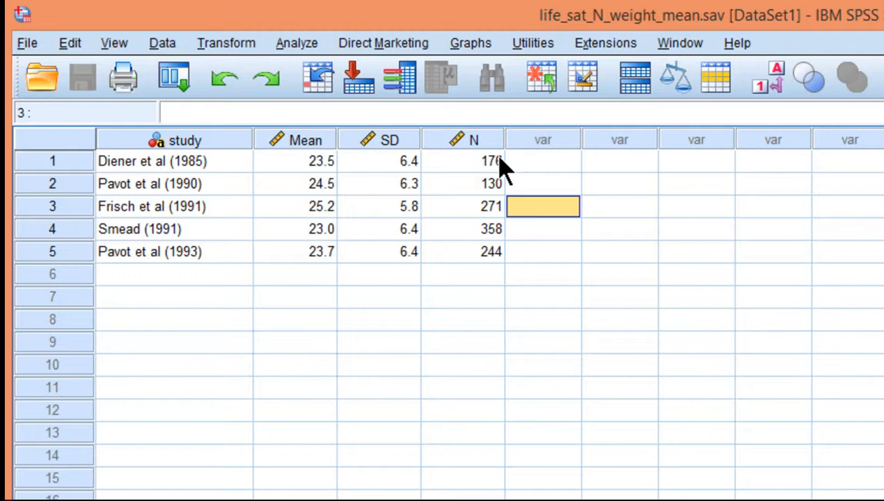
# - Weight the cases by the frequency variable N, which holds the studies' sample sizes
pyautogui.moveTo(500, 166); pyautogui.dragTo(487, 240)
pyautogui.click(487, 233)
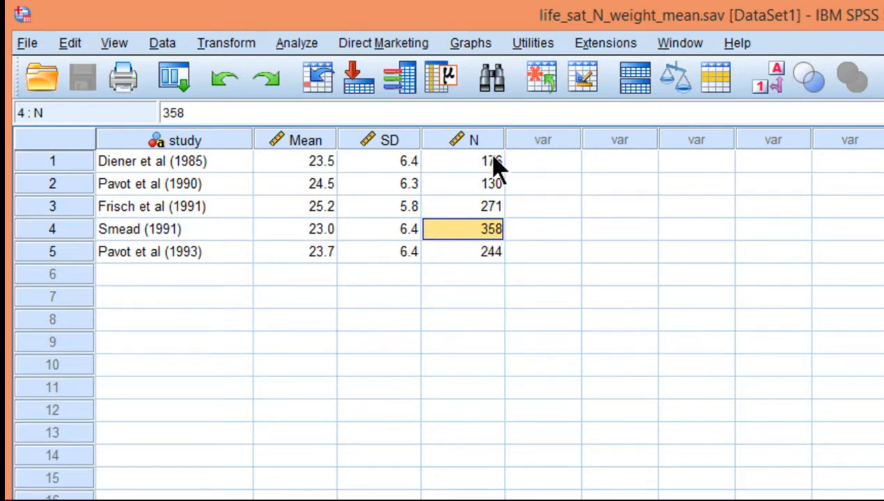
pyautogui.moveTo(494, 166); pyautogui.dragTo(504, 251)
pyautogui.click(541, 165)
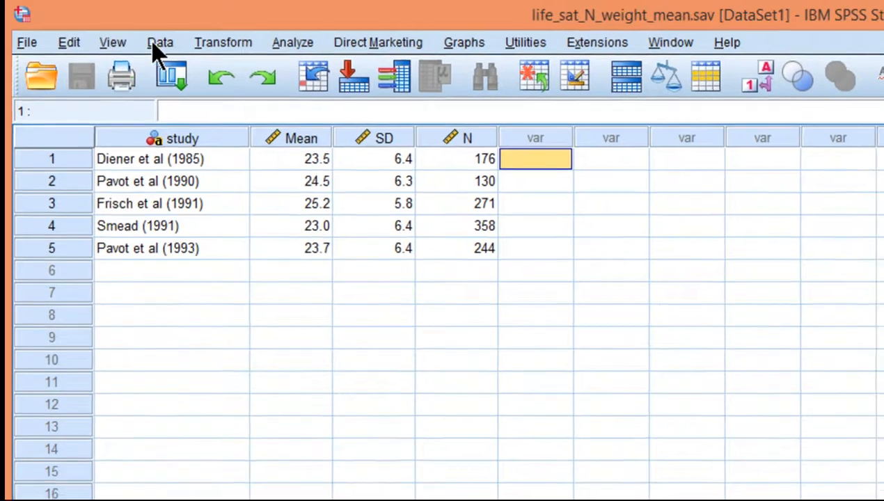
pyautogui.click(162, 42)
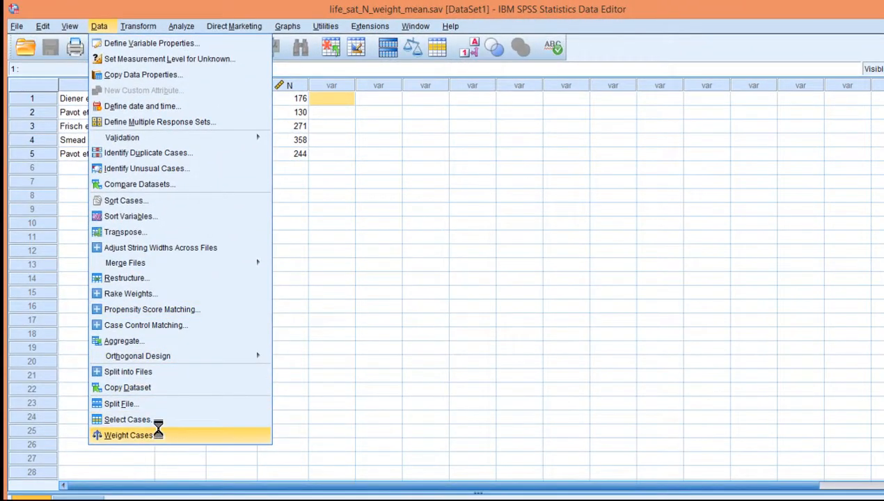
pyautogui.click(158, 433)
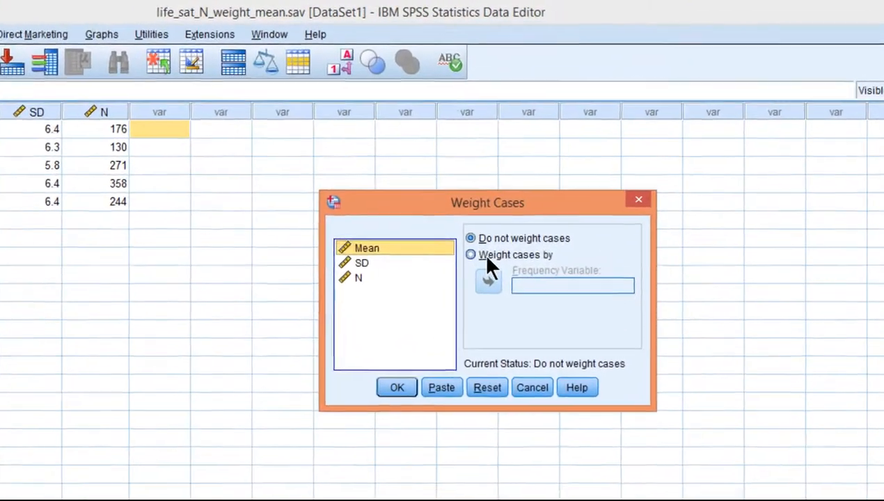
pyautogui.click(561, 207)
pyautogui.click(348, 284)
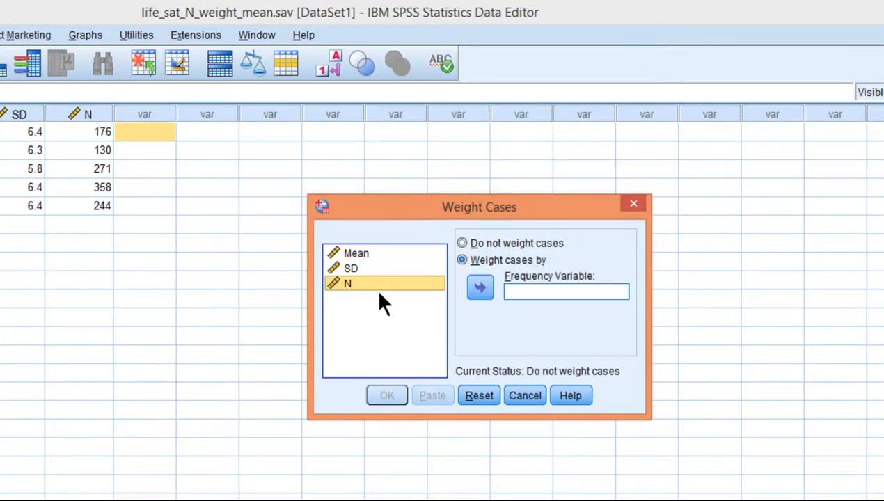
pyautogui.click(480, 286)
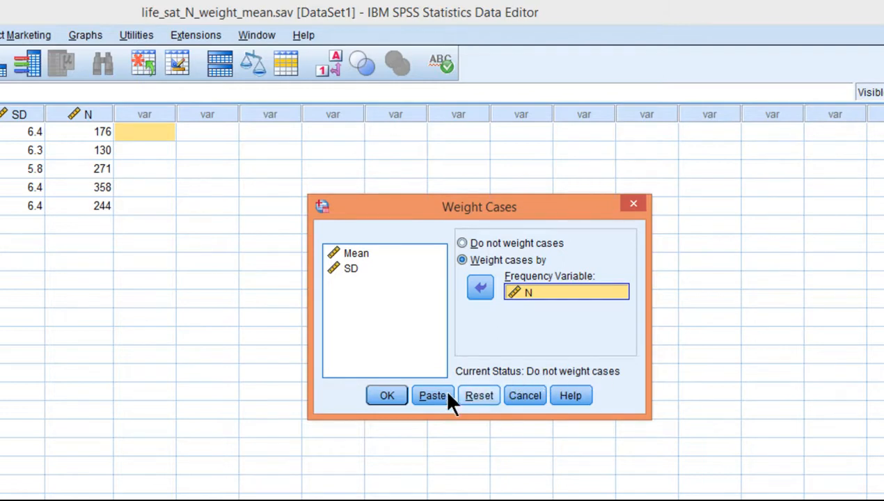
pyautogui.click(391, 395)
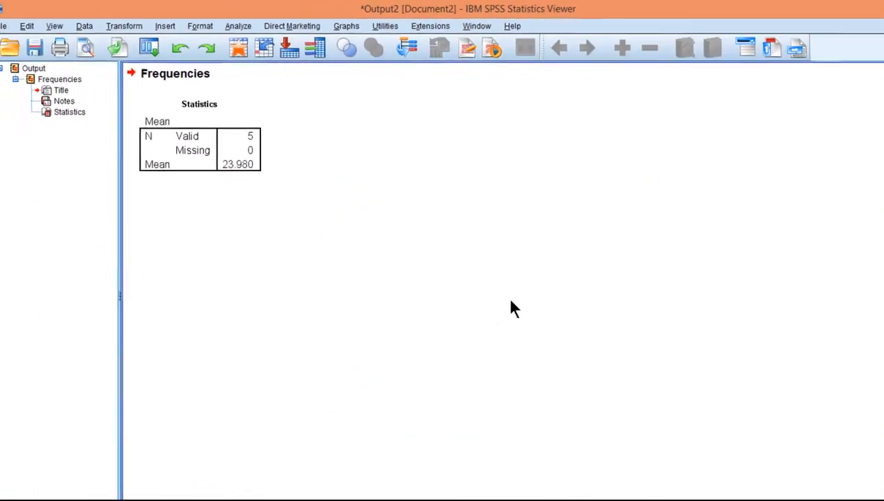
# - Turn off case weighting by choosing the option Do not weight cases
pyautogui.click(104, 27)
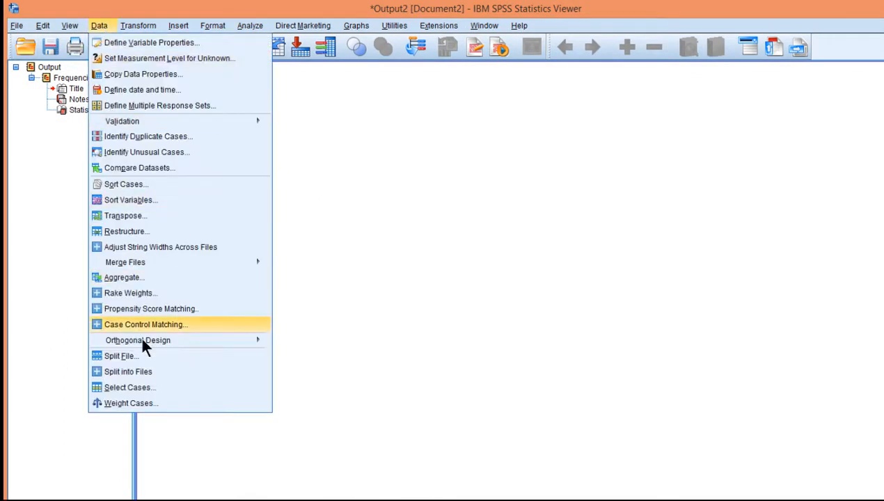
pyautogui.click(132, 403)
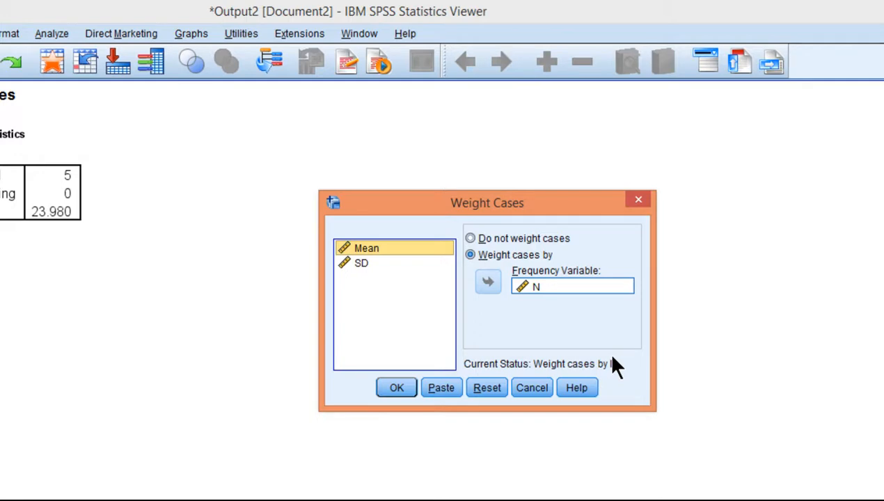
pyautogui.click(520, 237)
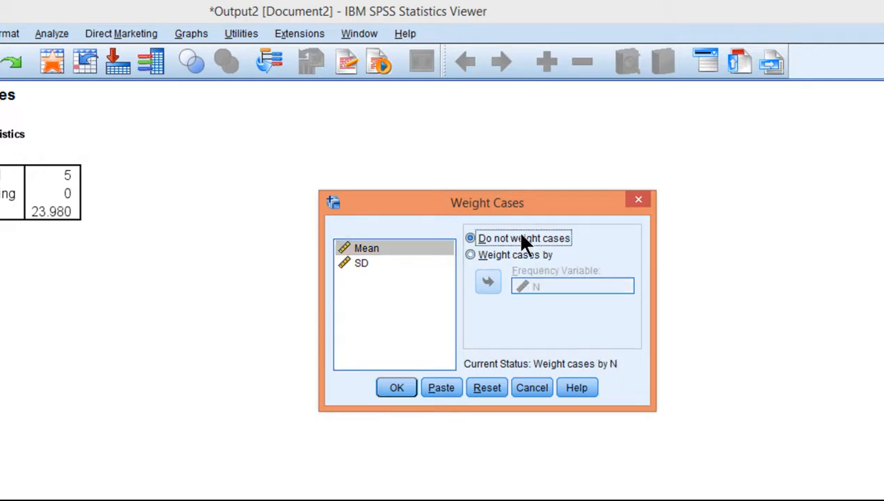
pyautogui.click(403, 388)
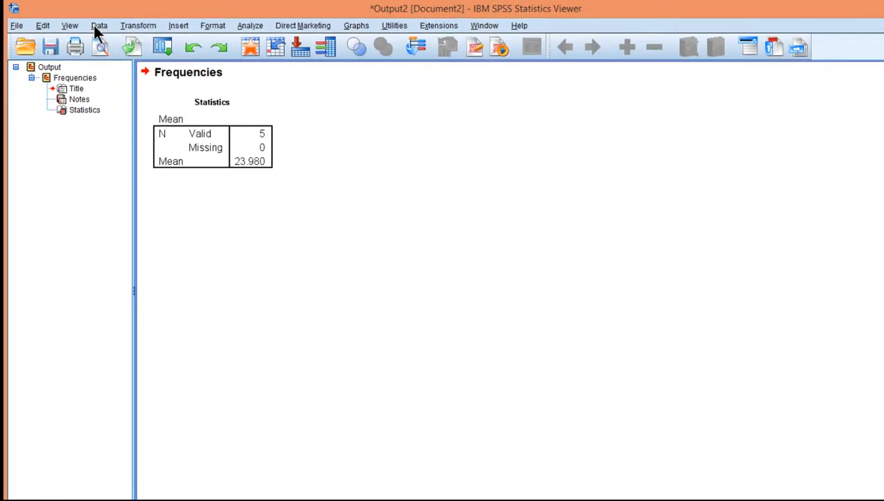
# - Weight the cases by the frequency variable N again and check the current weighting status
pyautogui.click(99, 25)
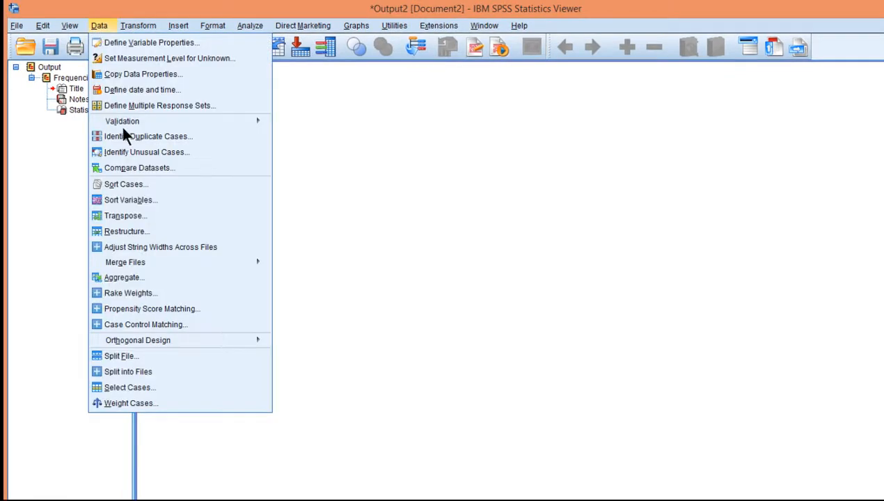
pyautogui.click(146, 403)
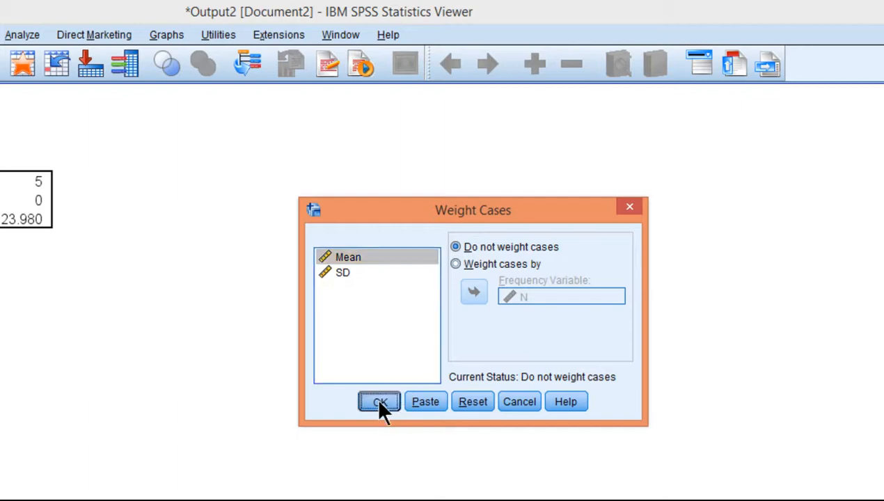
pyautogui.click(470, 265)
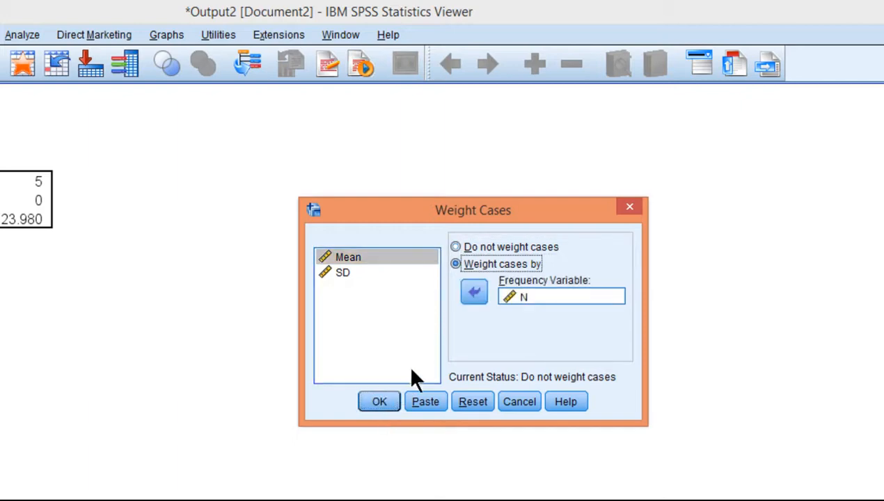
pyautogui.click(385, 402)
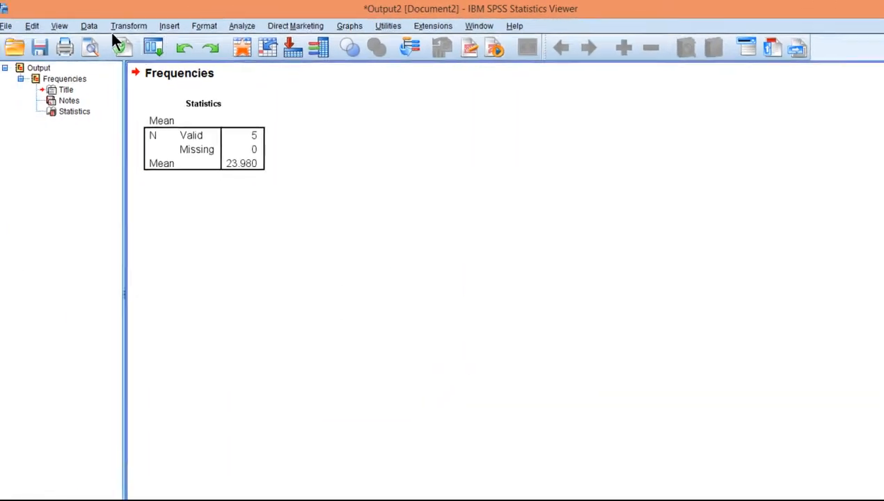
pyautogui.click(98, 26)
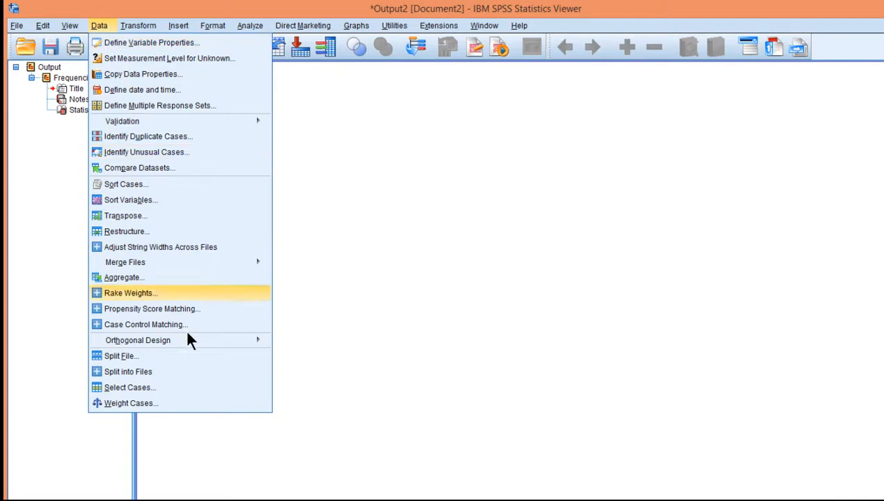
pyautogui.click(203, 404)
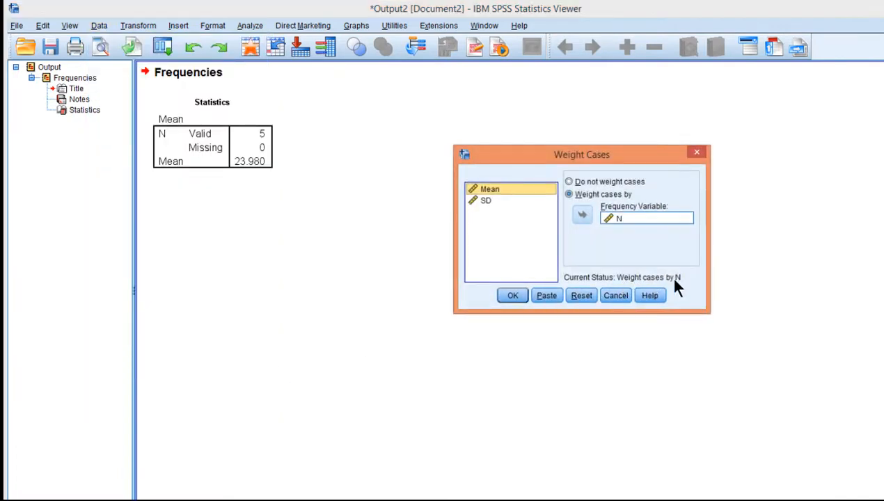
pyautogui.click(508, 295)
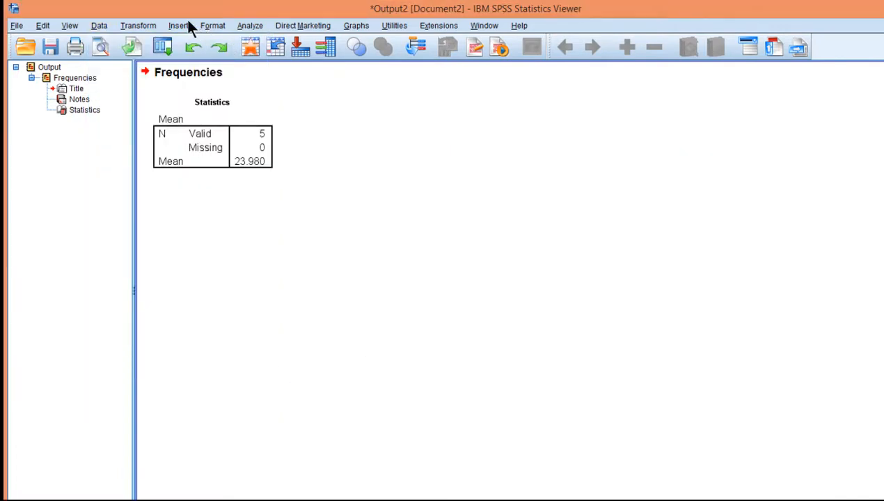
# - Run the Frequencies analysis of Mean on the weighted cases, keeping frequency tables off
pyautogui.click(248, 31)
pyautogui.moveTo(293, 58)
pyautogui.click(412, 60)
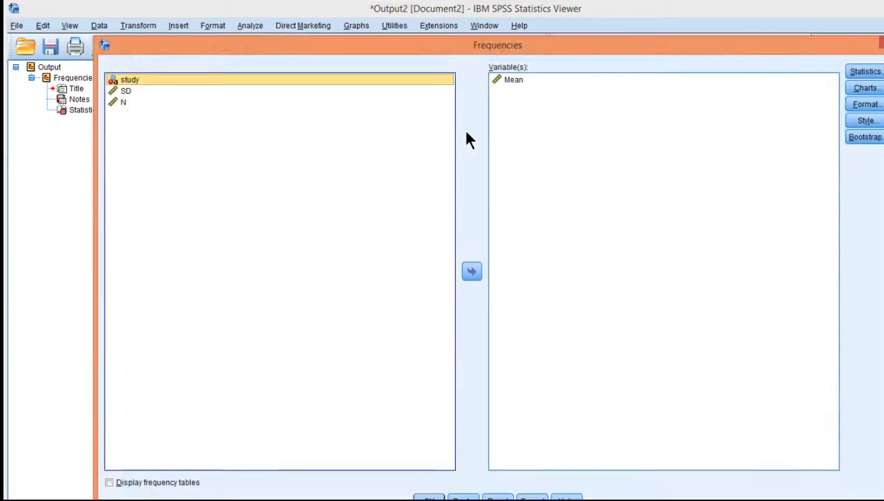
pyautogui.click(428, 499)
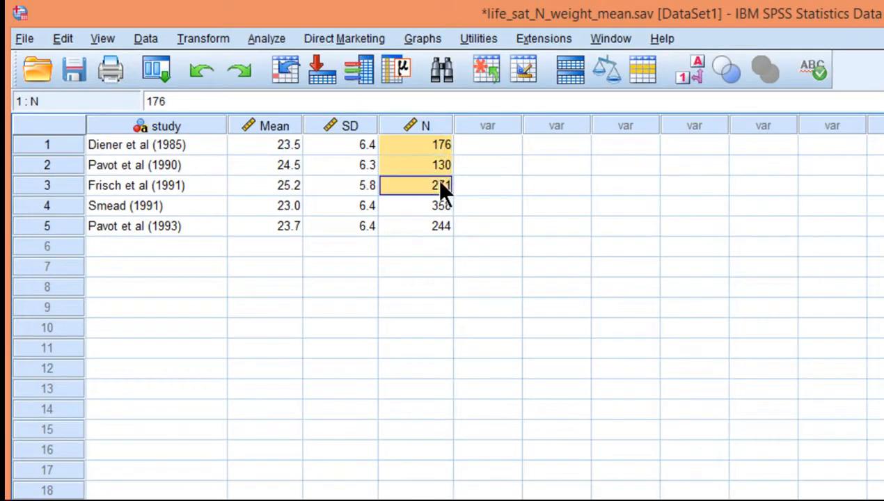
# - Compare the five studies' sample sizes in column N with the valid N in the weighted Frequencies output
pyautogui.moveTo(438, 184); pyautogui.dragTo(439, 225)
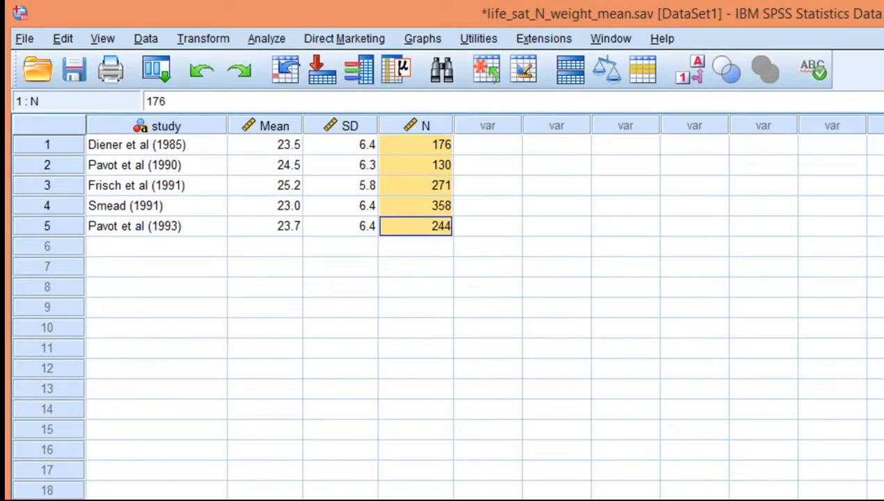
pyautogui.hotkey('alt', 'Tab')
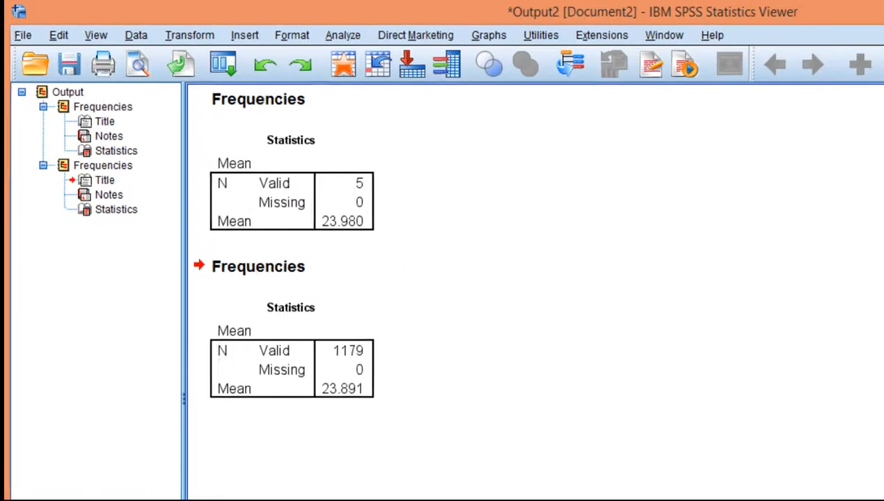
pyautogui.click(822, 7)
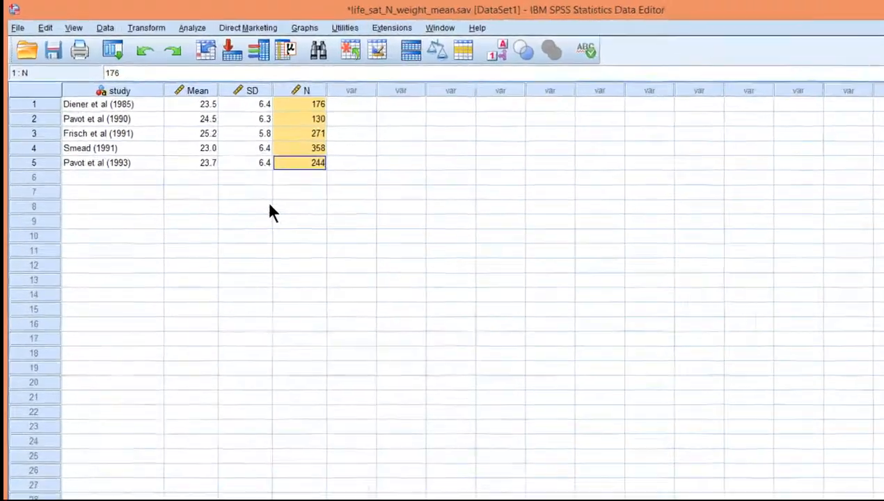
# - Set the sample size N of the Frisch et al (1991) study to 2050 and save the data file
pyautogui.click(352, 133)
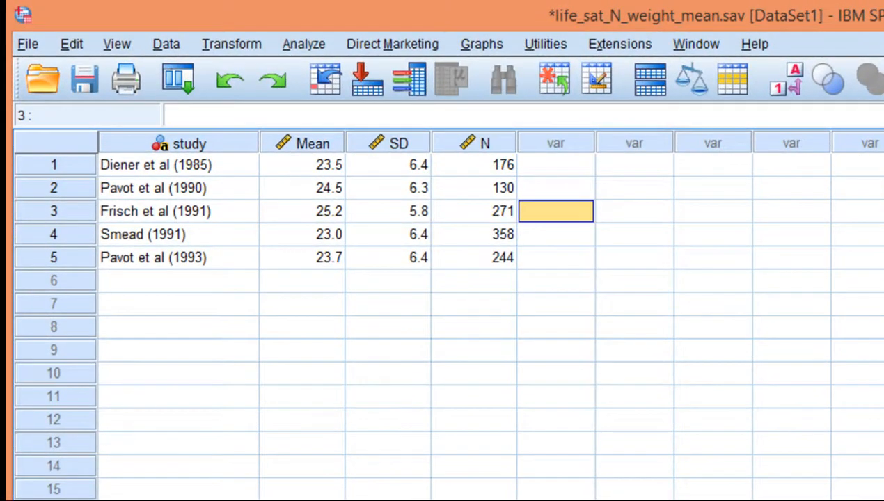
pyautogui.click(474, 211)
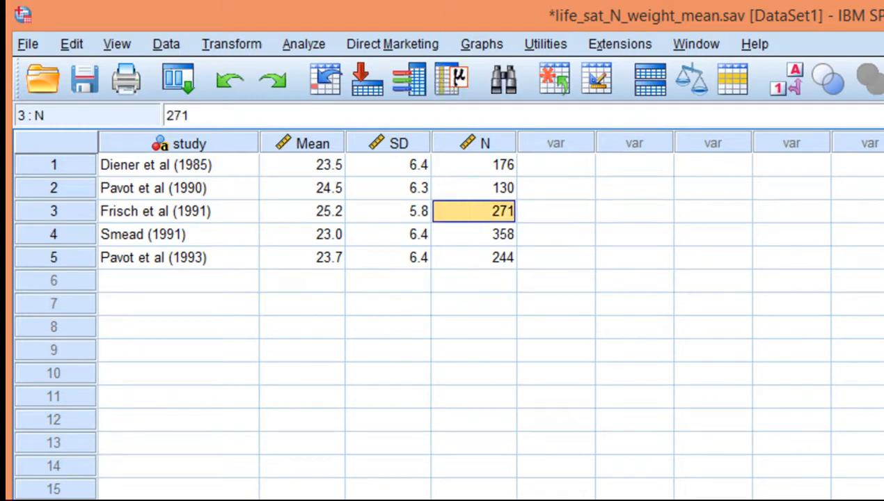
pyautogui.press('Left')
pyautogui.press('Left')
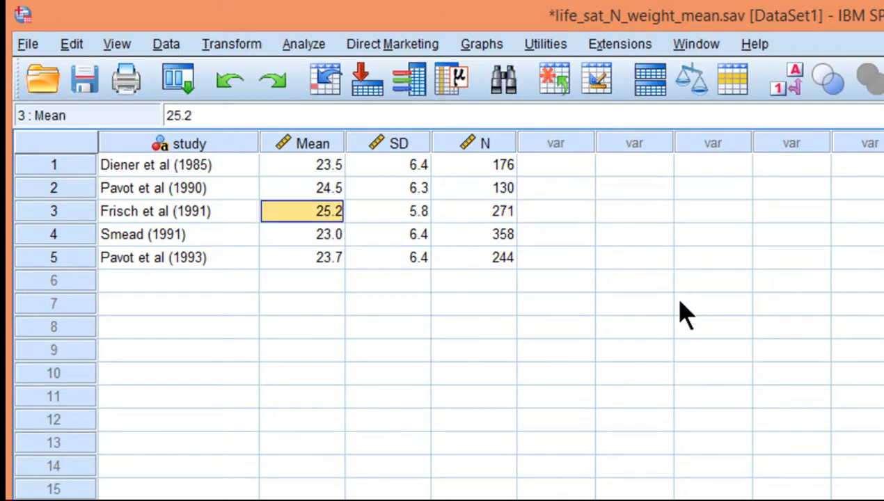
pyautogui.press('Right')
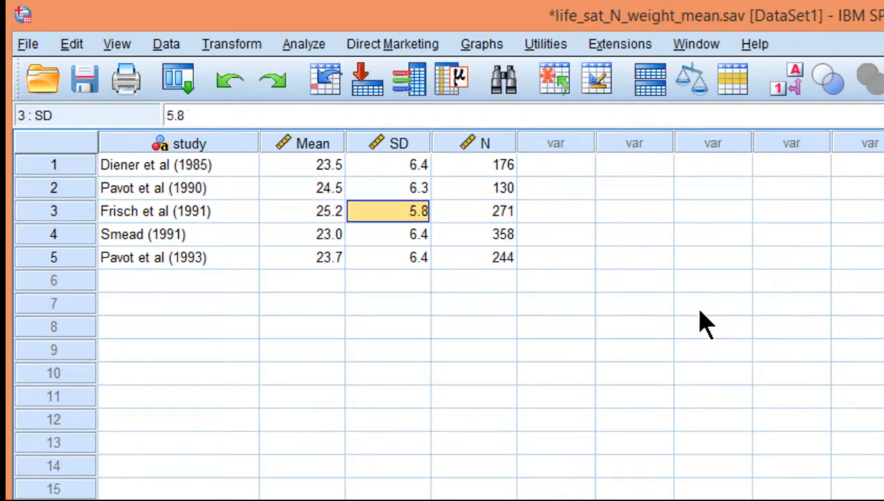
pyautogui.press('Right')
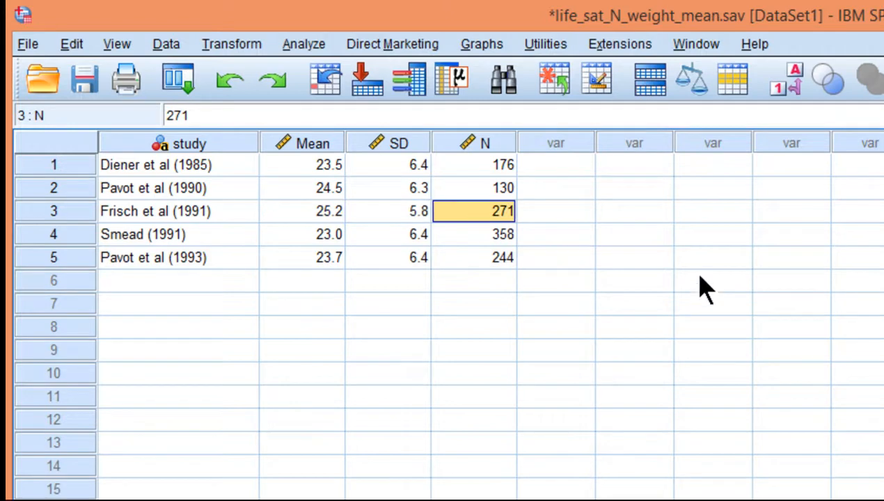
pyautogui.write('2050')
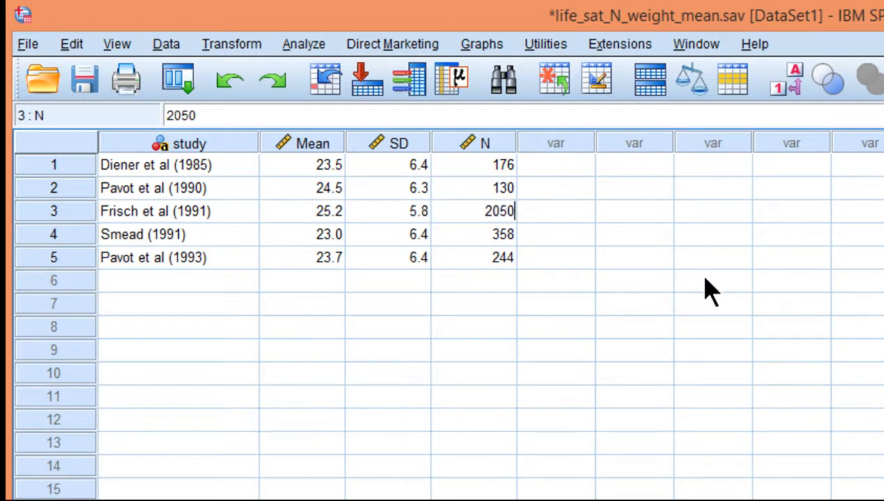
pyautogui.press('Return')
pyautogui.click(84, 85)
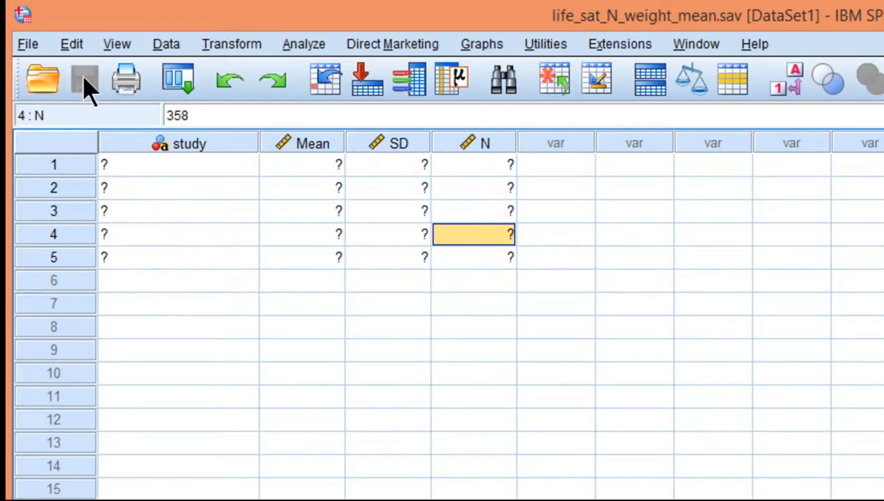
# - Rerun the weighted Frequencies analysis of Mean with the changed sample size
pyautogui.click(299, 46)
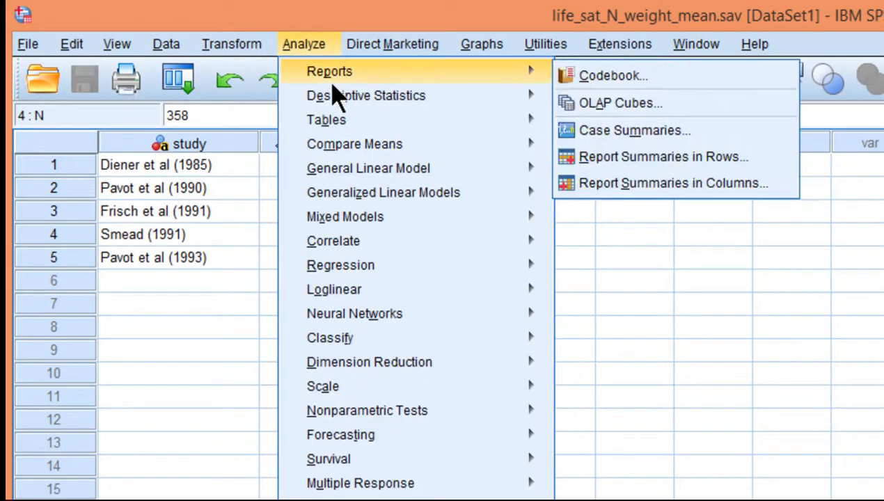
pyautogui.moveTo(346, 96)
pyautogui.click(340, 53)
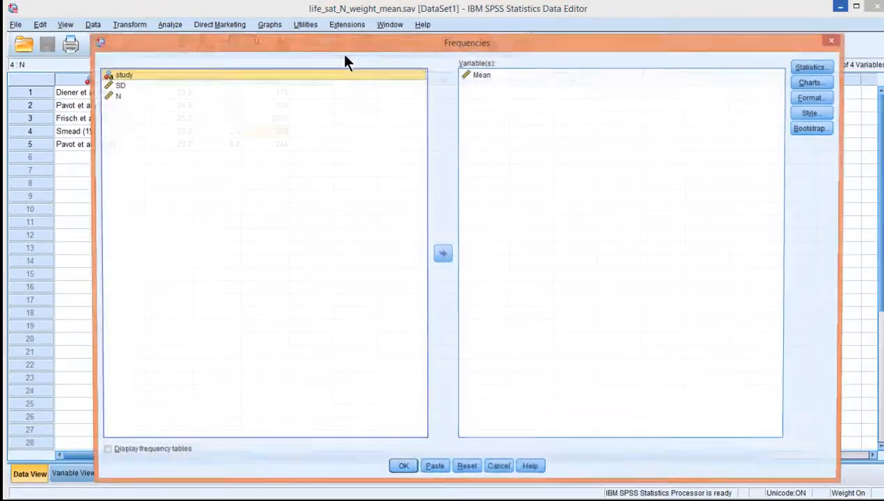
pyautogui.click(403, 469)
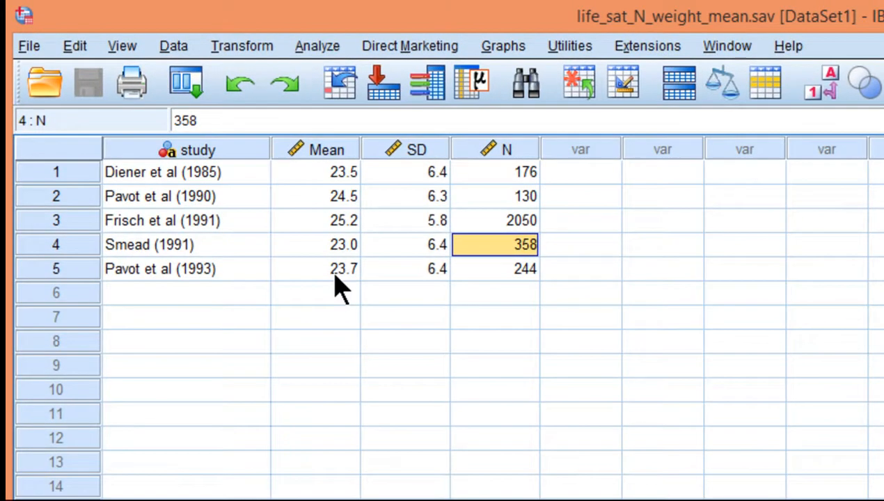
# - Examine the Mean and N values of the Frisch et al (1991) study against the other studies
pyautogui.click(337, 243)
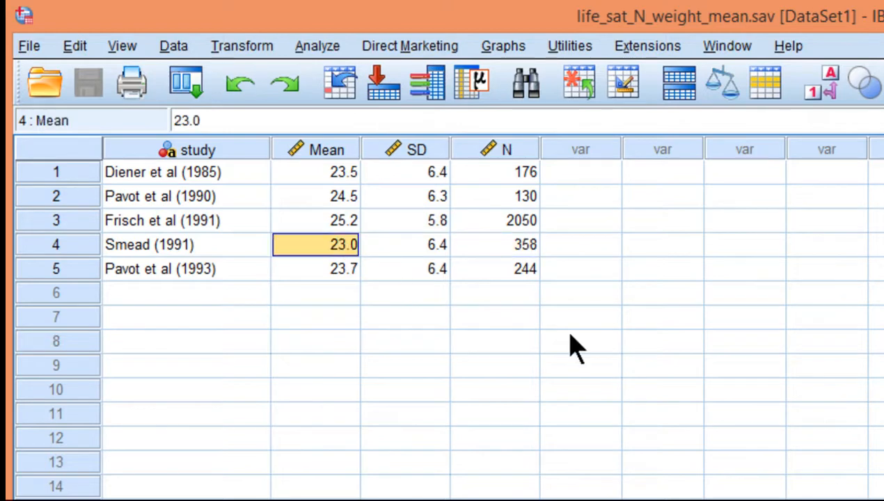
pyautogui.press('Up')
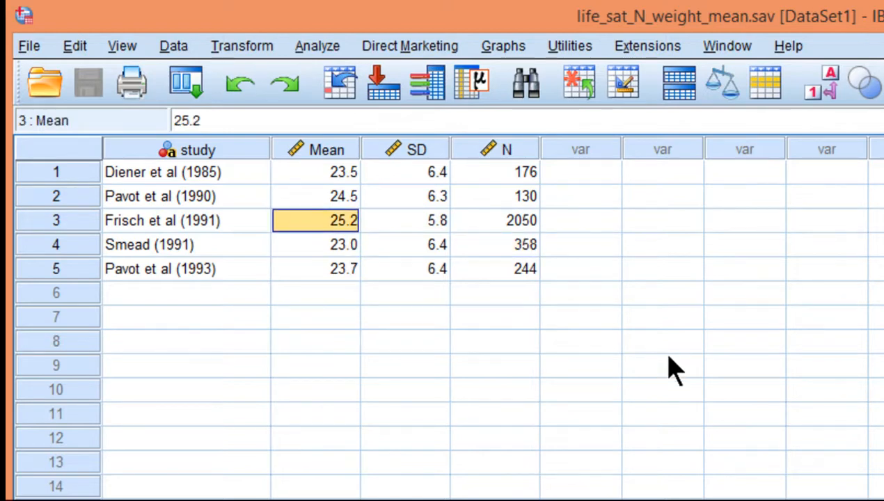
pyautogui.click(174, 223)
pyautogui.click(489, 224)
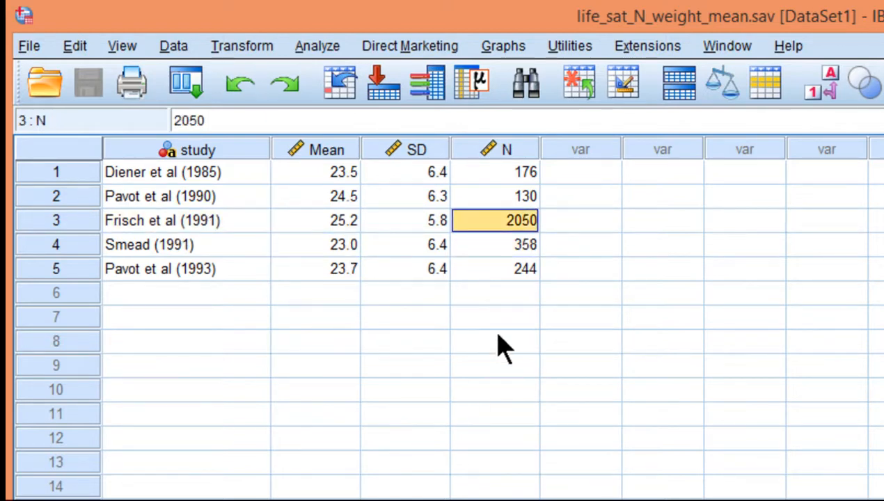